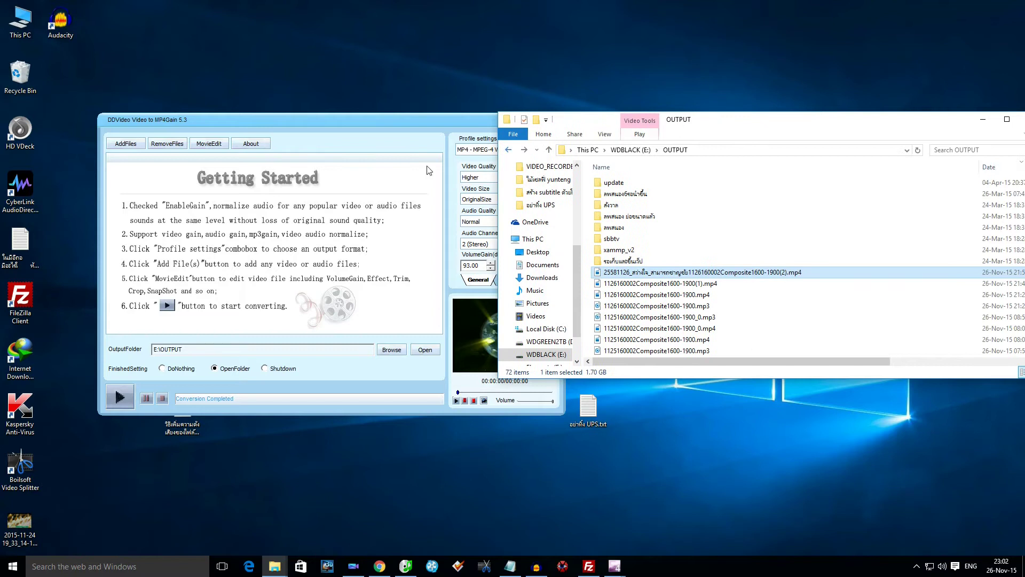
Add the MP4 video whose name starts with 25581126 from the OUTPUT folder to the conversion list
{"action": "left_click", "coordinate": [123, 145]}
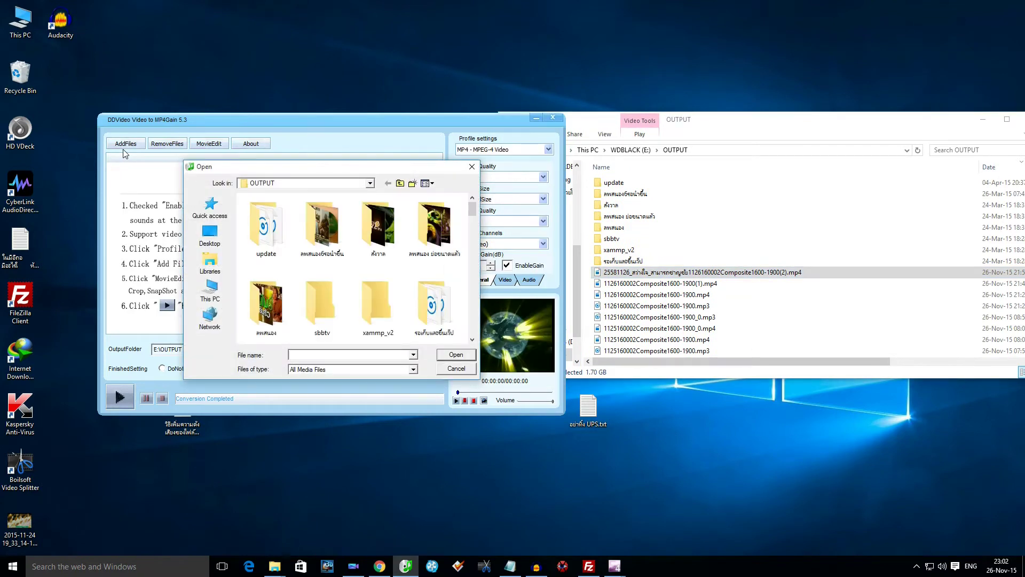
{"action": "scroll", "coordinate": [414, 235], "scroll_direction": "down", "scroll_amount": 1}
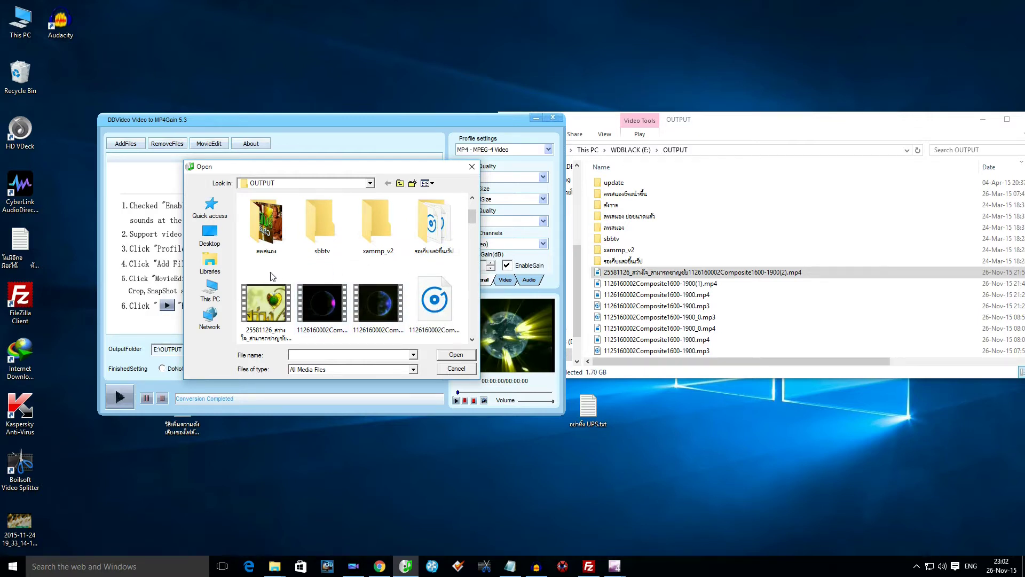
{"action": "left_click", "coordinate": [251, 315]}
{"action": "left_click", "coordinate": [457, 355]}
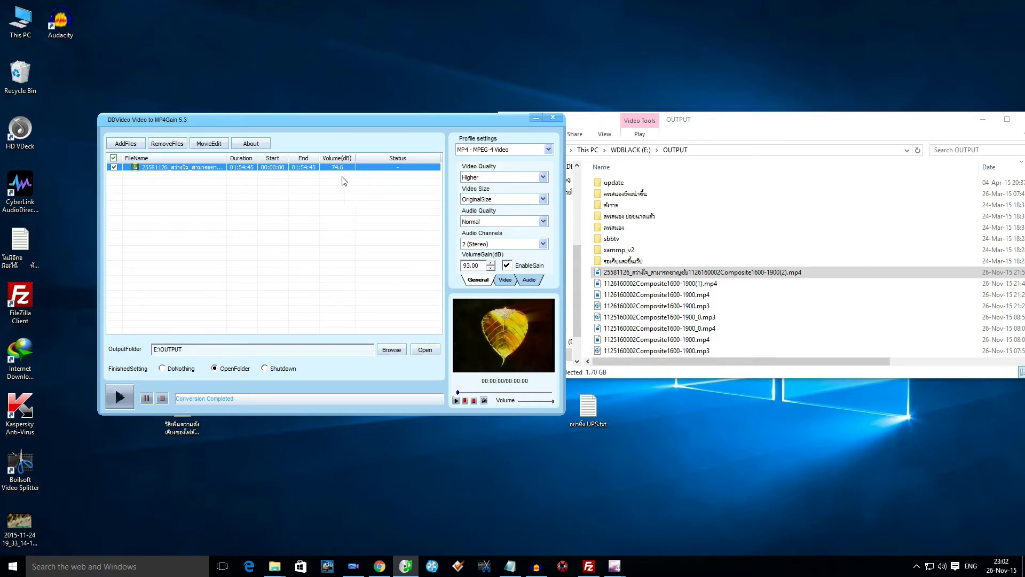
Set the volume gain for the conversion to 93.00 dB
{"action": "left_click", "coordinate": [470, 267]}
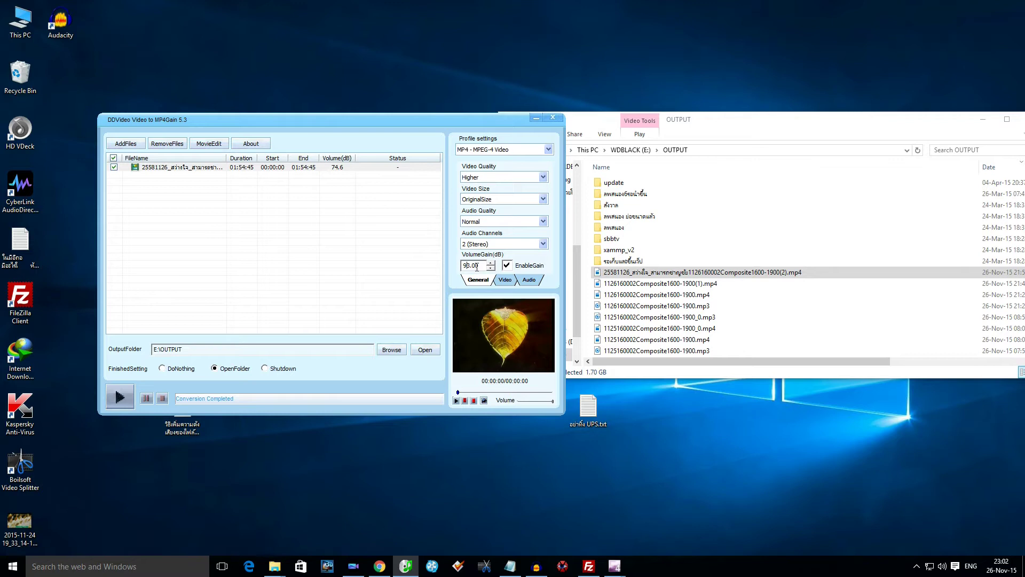
{"action": "left_click", "coordinate": [491, 264]}
{"action": "left_click", "coordinate": [473, 266]}
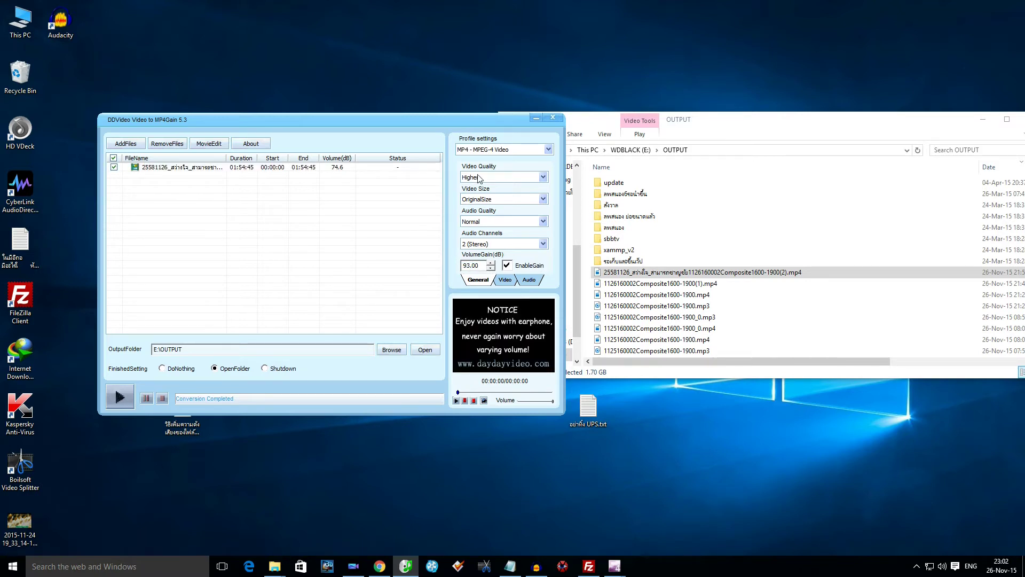
Set the video quality to Highest and the video size to OriginalSize
{"action": "left_click", "coordinate": [428, 168]}
{"action": "left_click", "coordinate": [539, 179]}
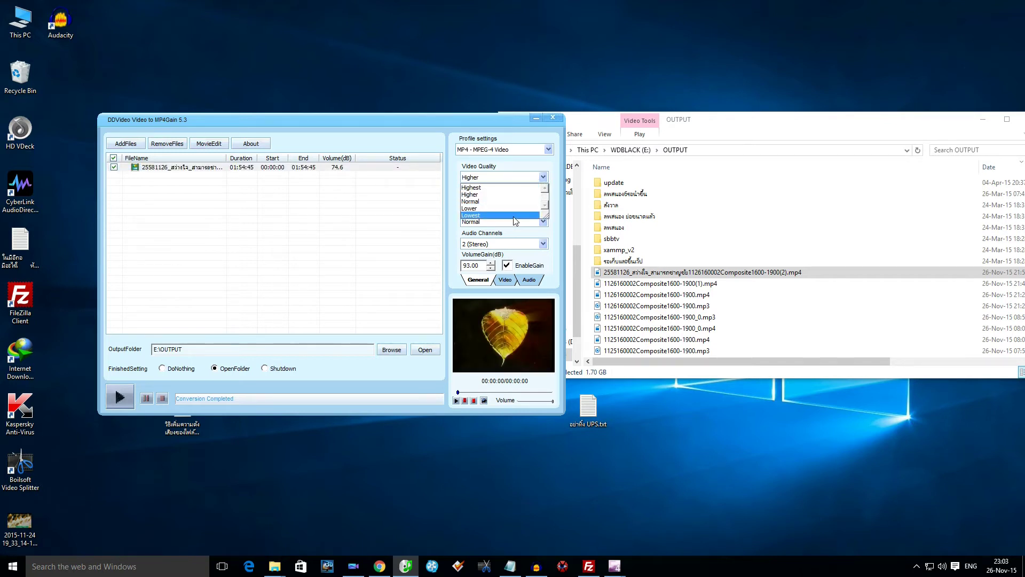
{"action": "left_click", "coordinate": [501, 189]}
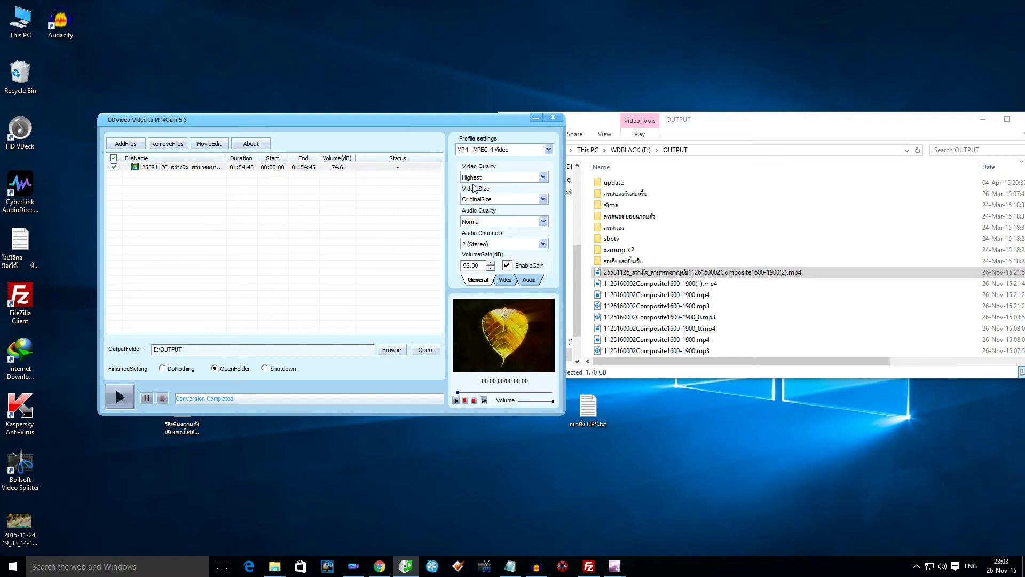
{"action": "left_click", "coordinate": [542, 200]}
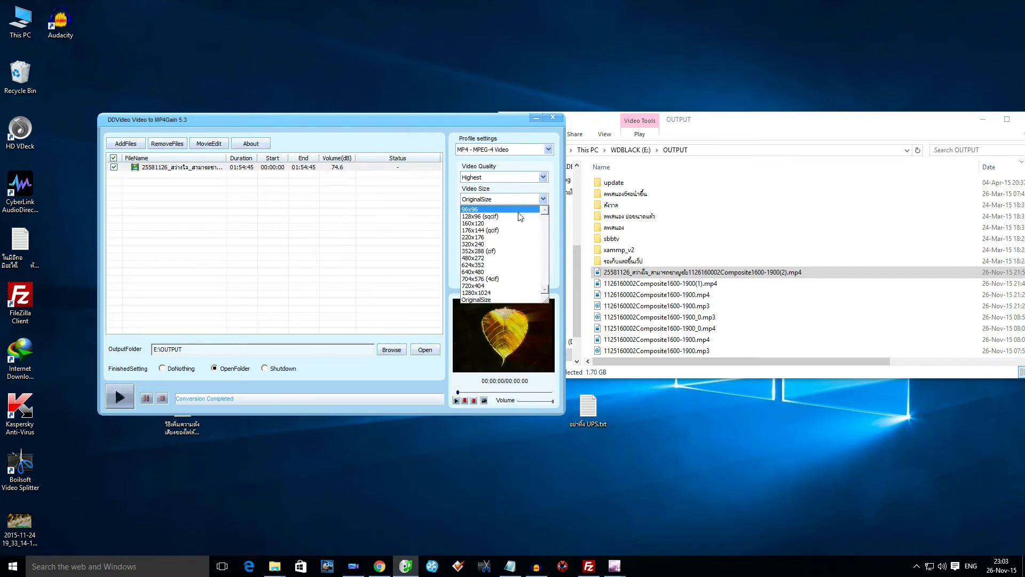
{"action": "left_click", "coordinate": [499, 300]}
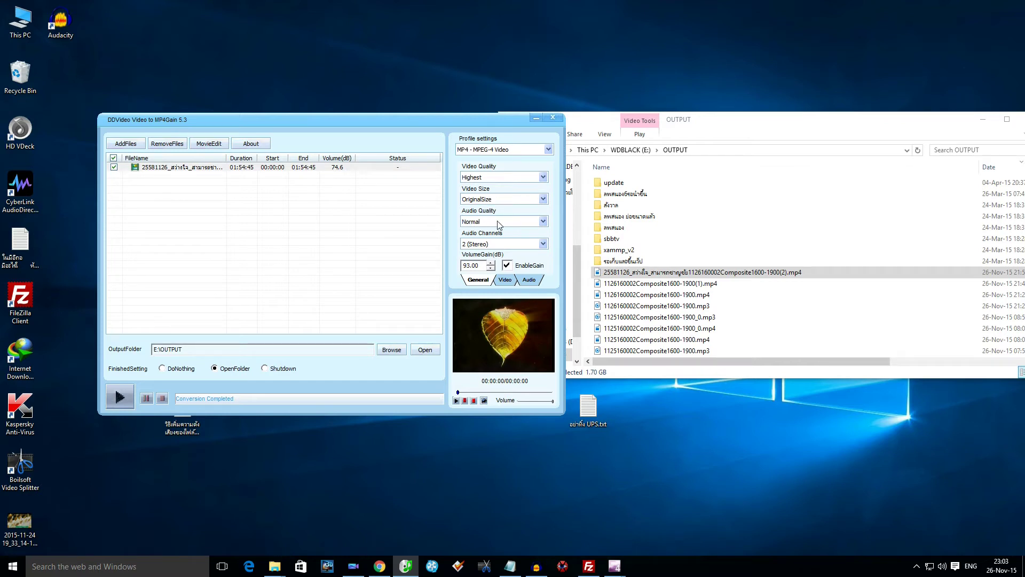
Set the audio quality to 128 in the detailed audio settings
{"action": "left_click", "coordinate": [498, 221]}
{"action": "left_click", "coordinate": [497, 247]}
{"action": "left_click", "coordinate": [530, 281]}
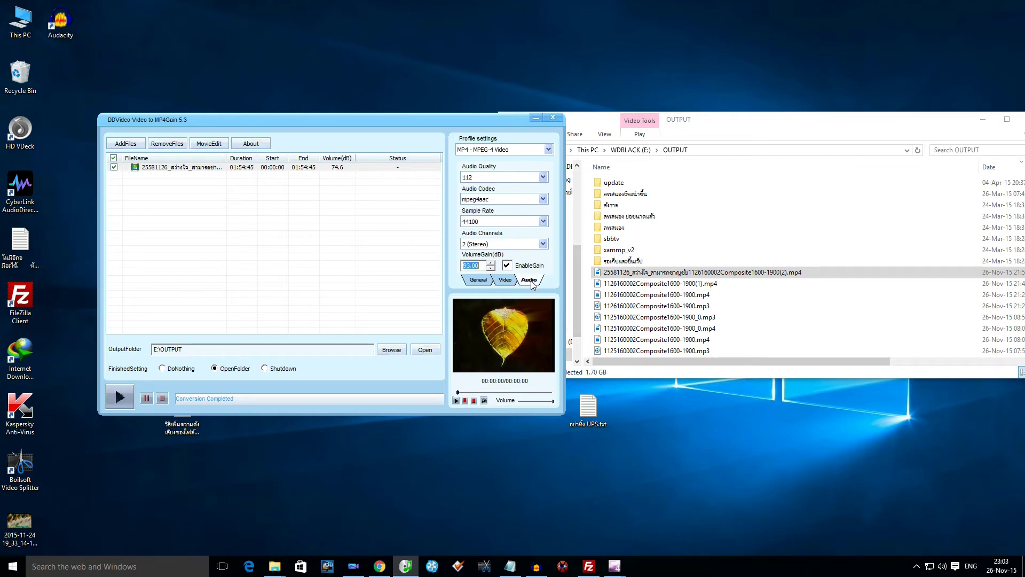
{"action": "left_click", "coordinate": [478, 178]}
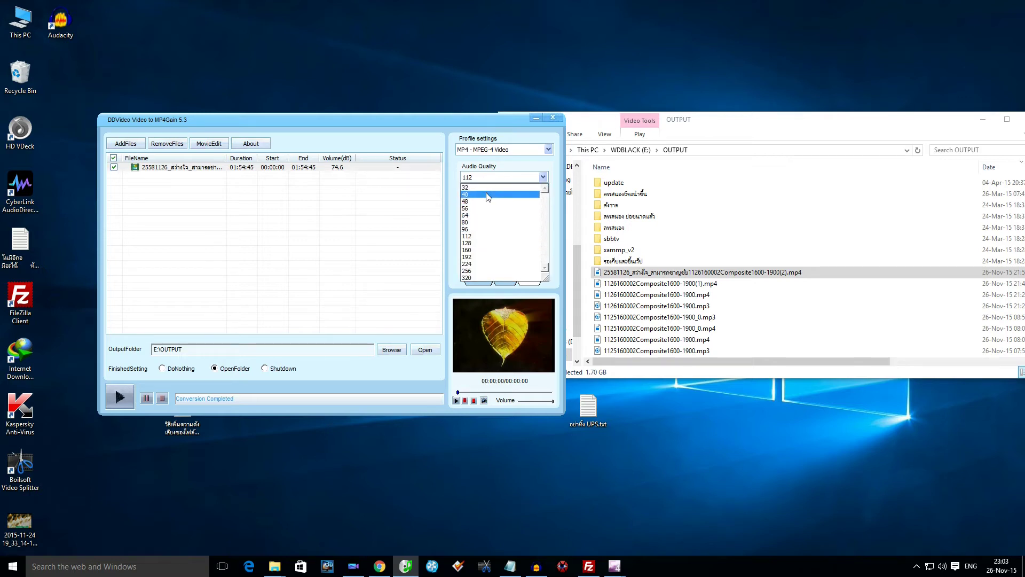
{"action": "left_click", "coordinate": [477, 243]}
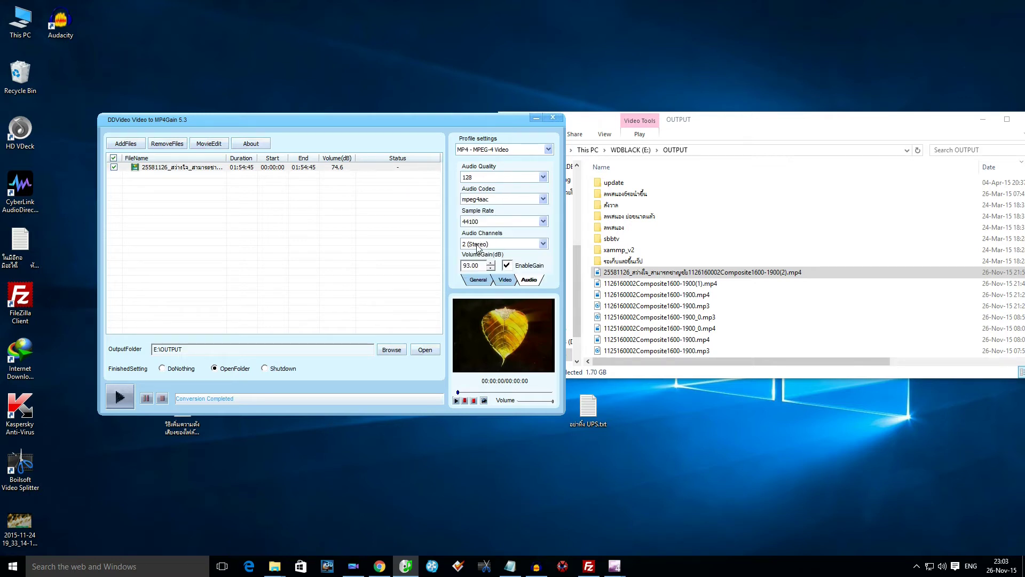
Check the detailed video settings, including the available frame rates
{"action": "left_click", "coordinate": [502, 280]}
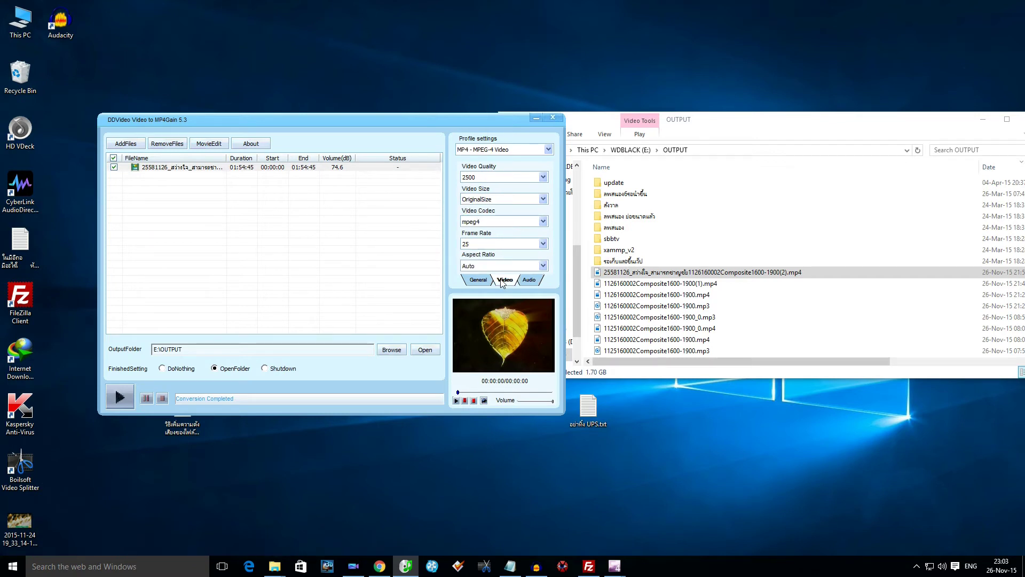
{"action": "left_click", "coordinate": [548, 245]}
{"action": "left_click", "coordinate": [547, 244]}
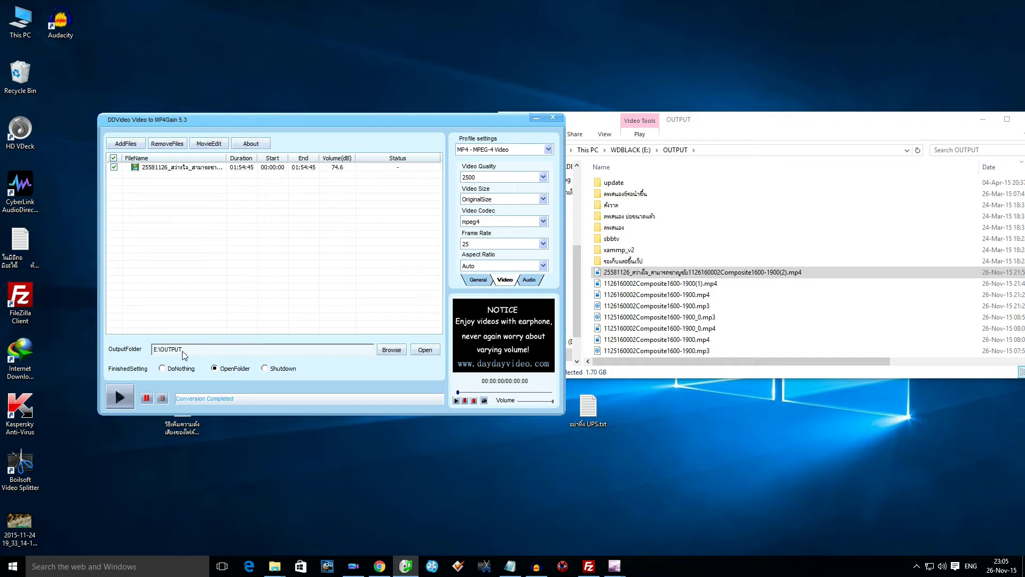
Choose the OUTPUT folder on the WDBLACK (E:) drive as the destination for the converted file
{"action": "left_click", "coordinate": [390, 350]}
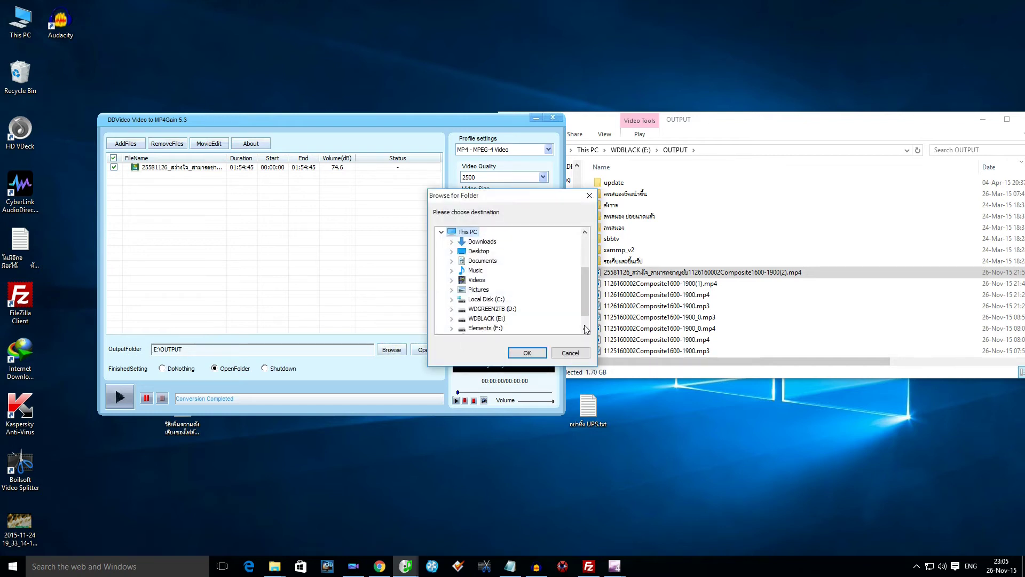
{"action": "scroll", "coordinate": [588, 283], "scroll_direction": "down", "scroll_amount": 1}
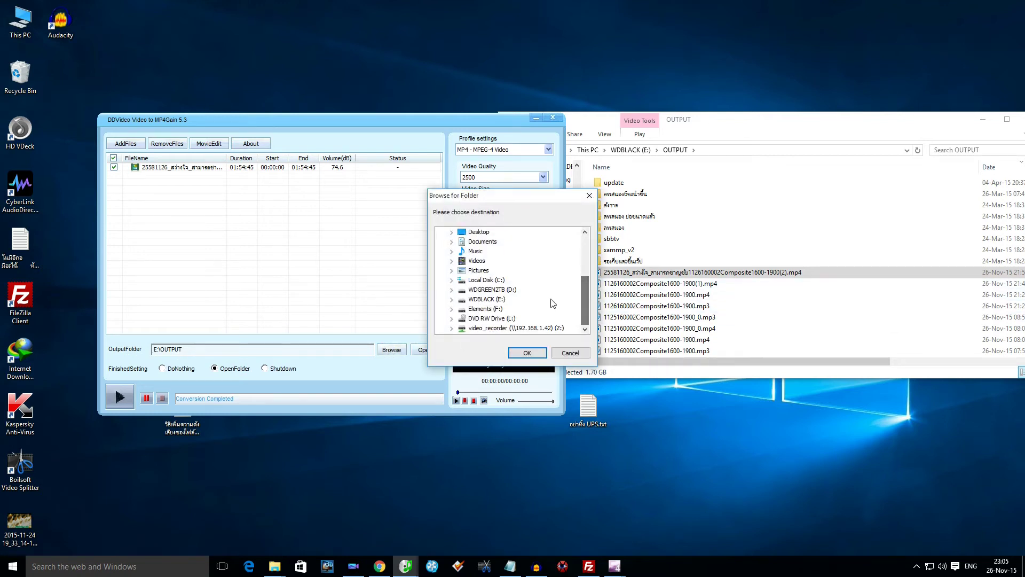
{"action": "double_click", "coordinate": [498, 300]}
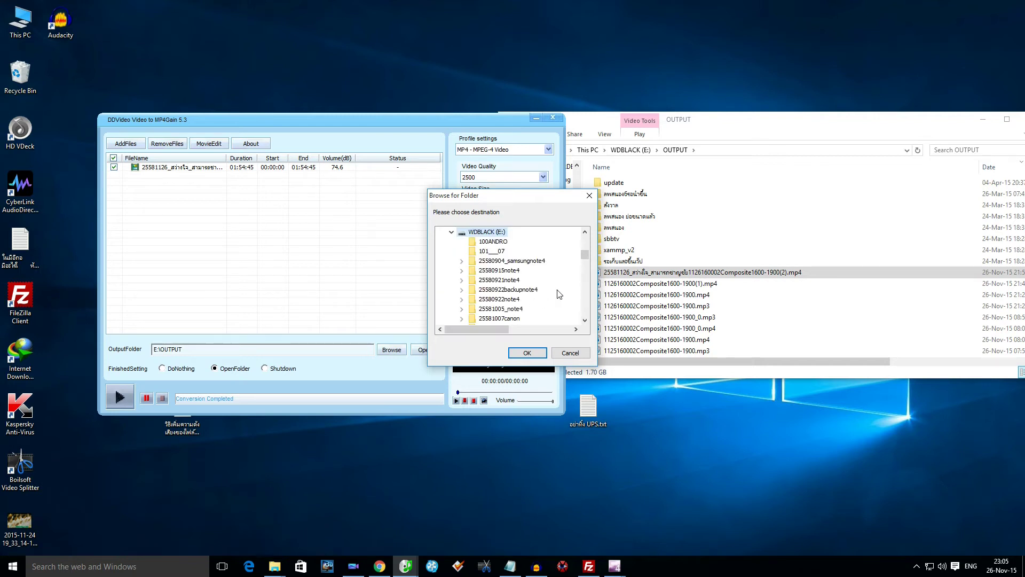
{"action": "scroll", "coordinate": [532, 277], "scroll_direction": "down", "scroll_amount": 10}
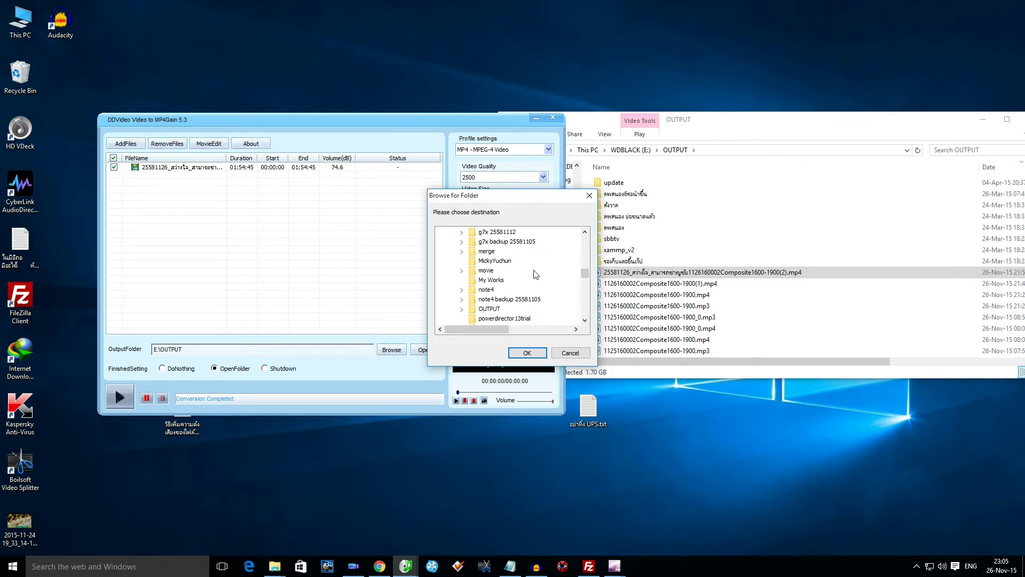
{"action": "scroll", "coordinate": [533, 276], "scroll_direction": "up", "scroll_amount": 3}
{"action": "left_click", "coordinate": [496, 282]}
{"action": "left_click", "coordinate": [528, 354]}
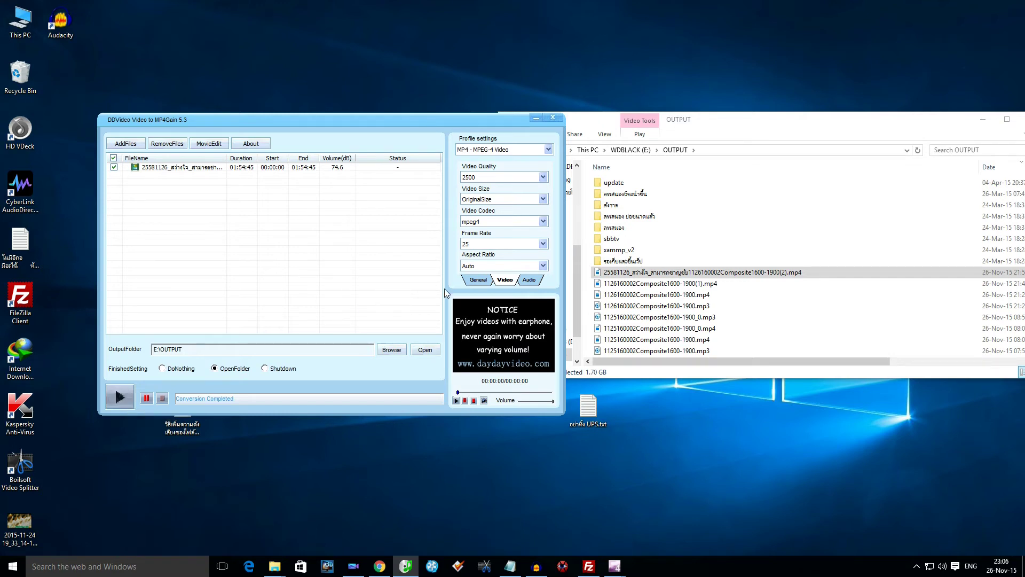
Review the general settings and start the conversion, declining to replace the existing file
{"action": "left_click", "coordinate": [476, 280]}
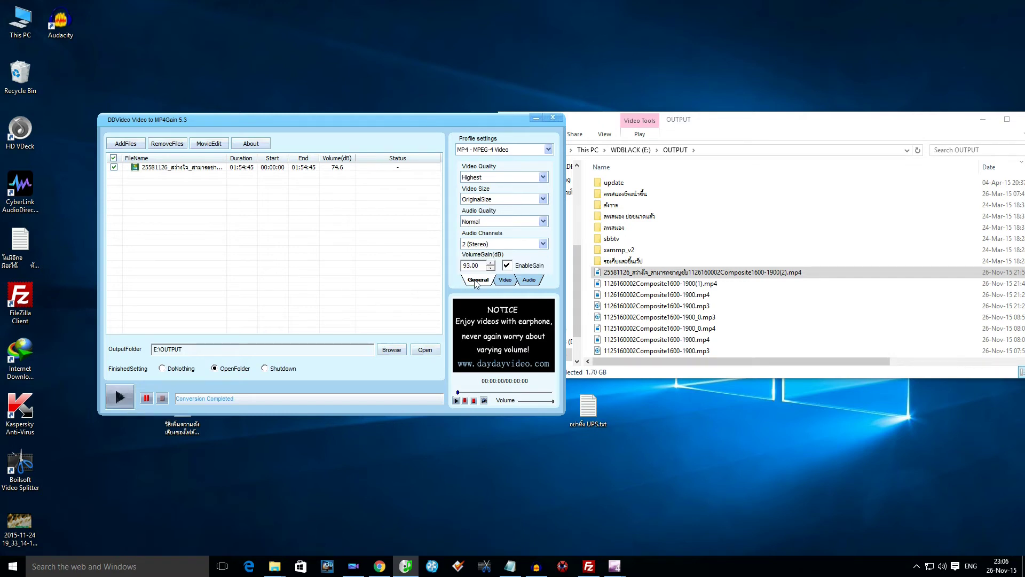
{"action": "left_click", "coordinate": [121, 396]}
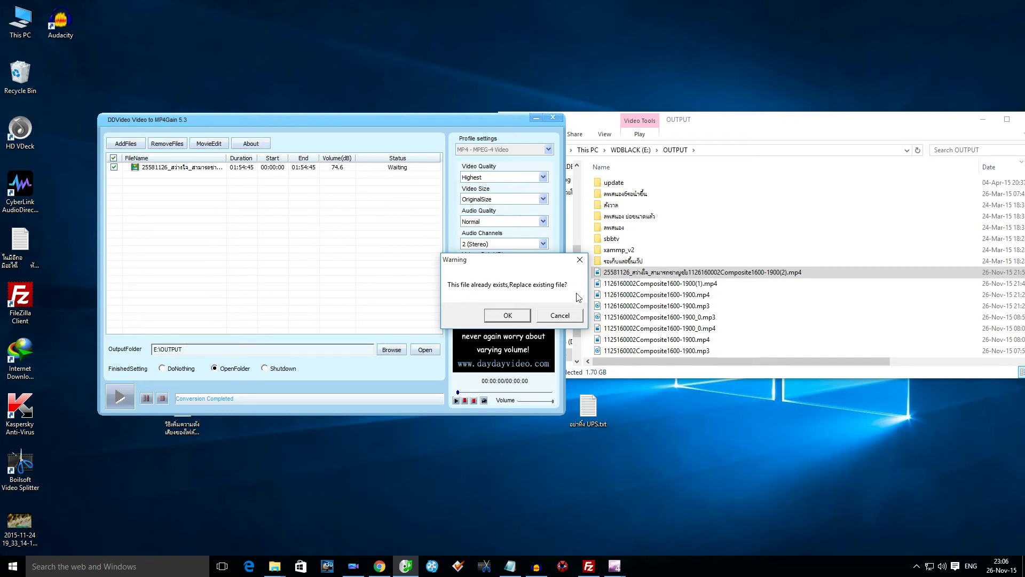
{"action": "left_click", "coordinate": [567, 317]}
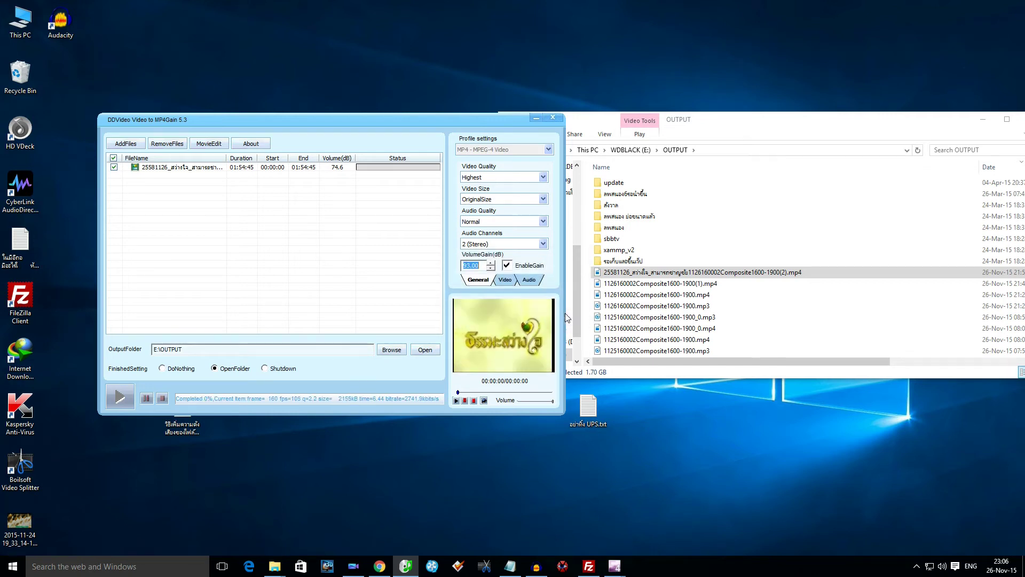
Close the extra OUTPUT folder window that opened after the conversion
{"action": "left_click", "coordinate": [804, 275]}
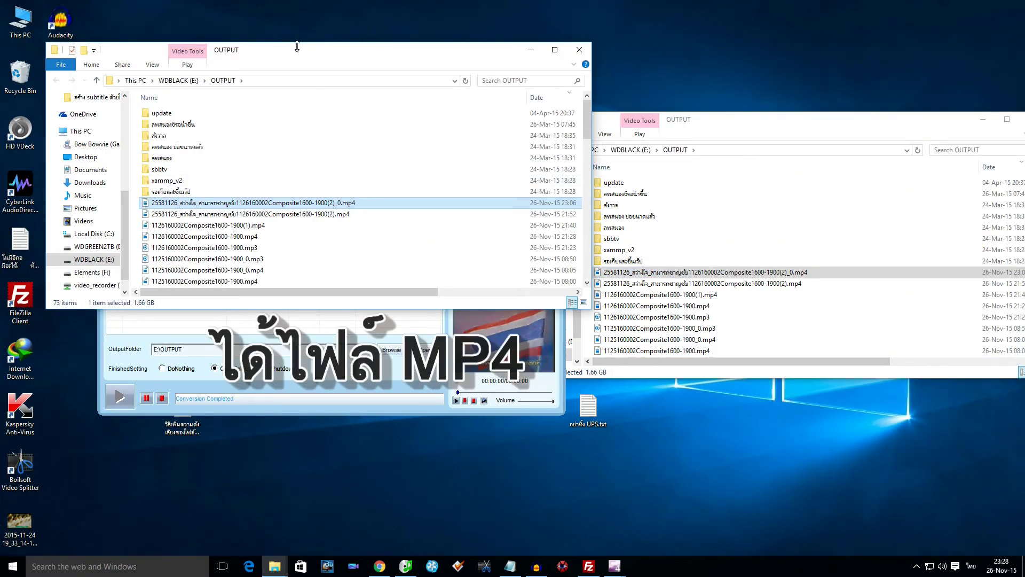
{"action": "left_click_drag", "start_coordinate": [354, 51], "coordinate": [391, 51]}
{"action": "left_click", "coordinate": [615, 49]}
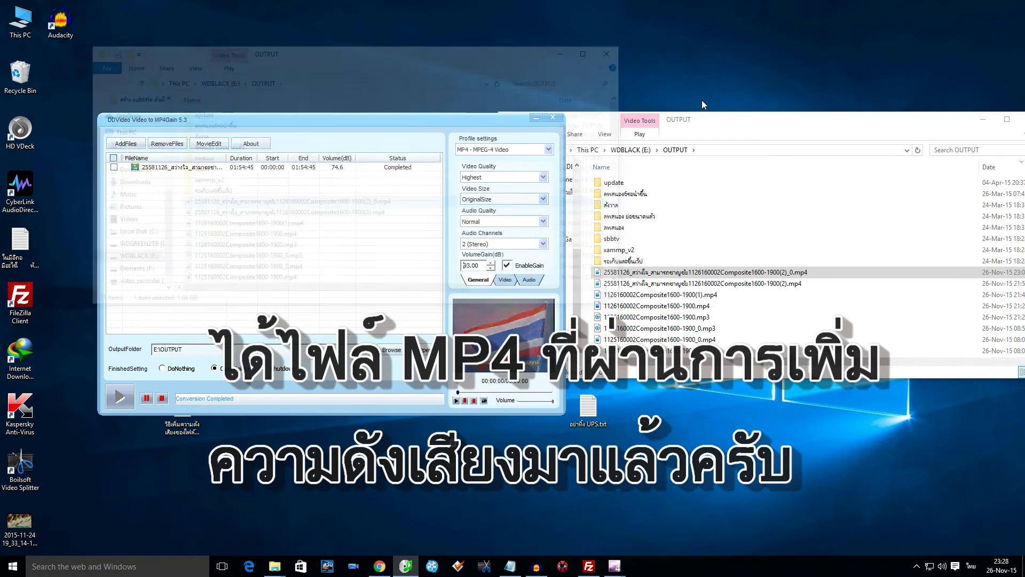
Play the original 25581126 video ending in (2).mp4 to hear its volume, and close the player
{"action": "left_click", "coordinate": [688, 277]}
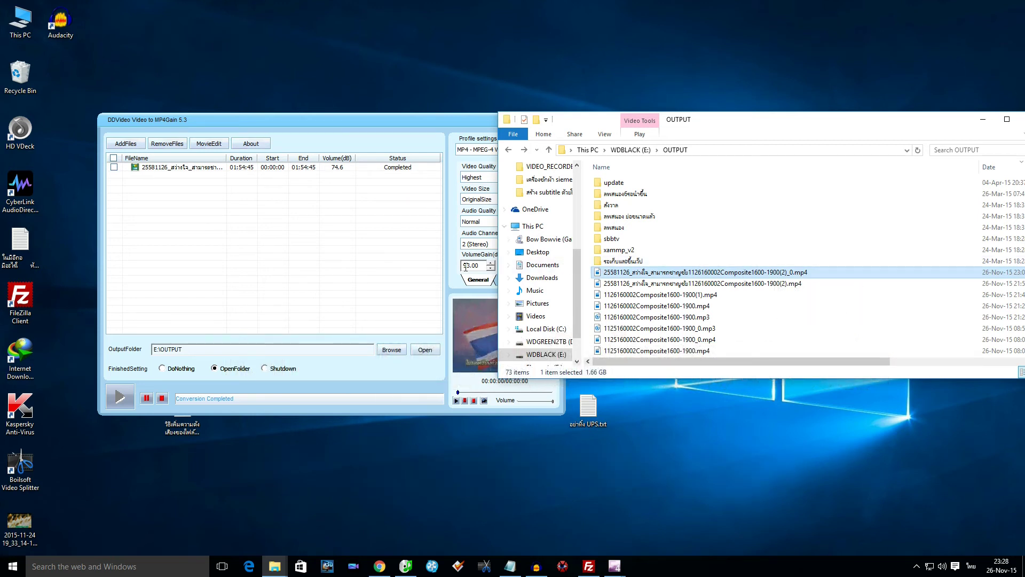
{"action": "left_click", "coordinate": [748, 285]}
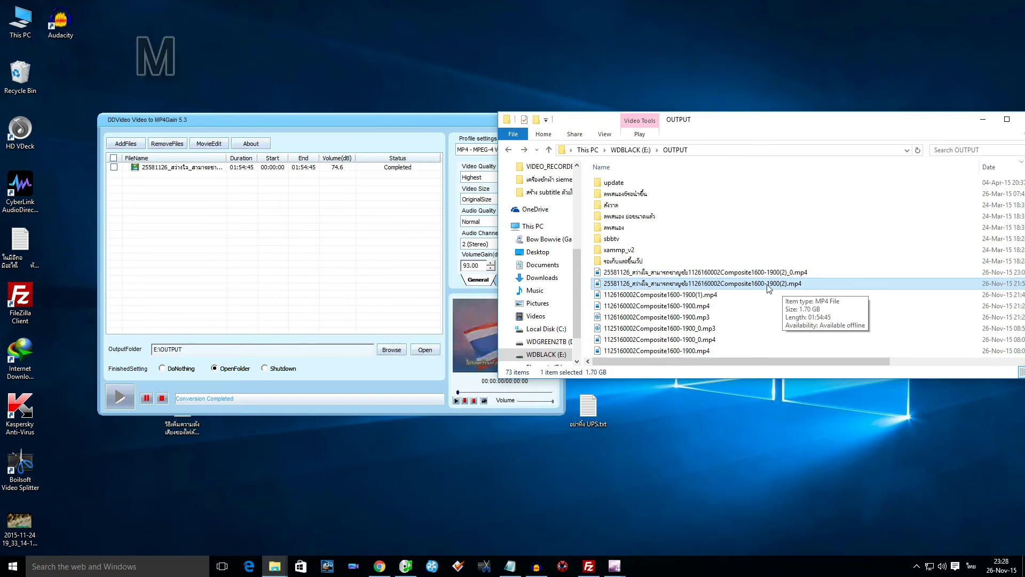
{"action": "double_click", "coordinate": [768, 285]}
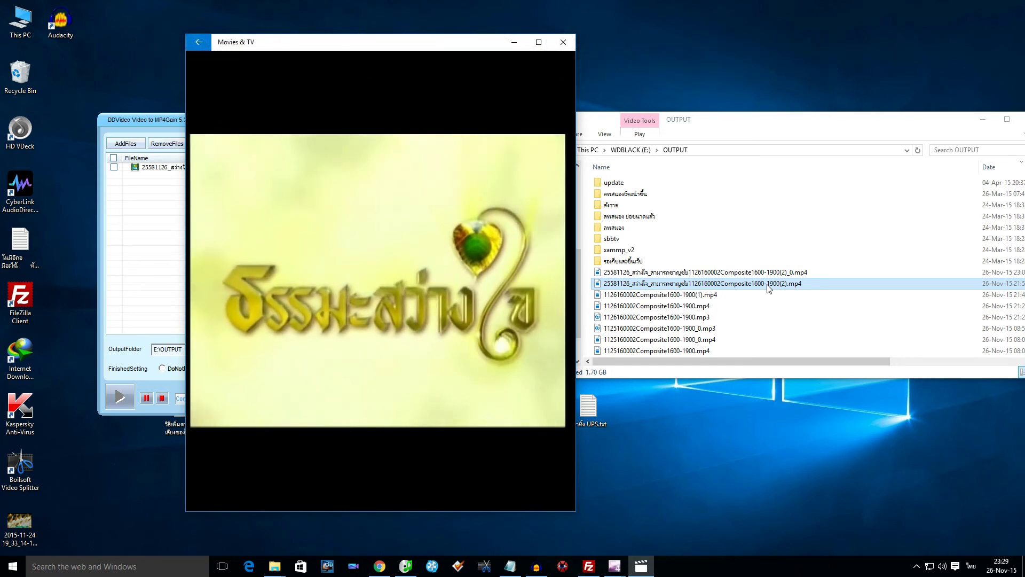
{"action": "left_click", "coordinate": [389, 460]}
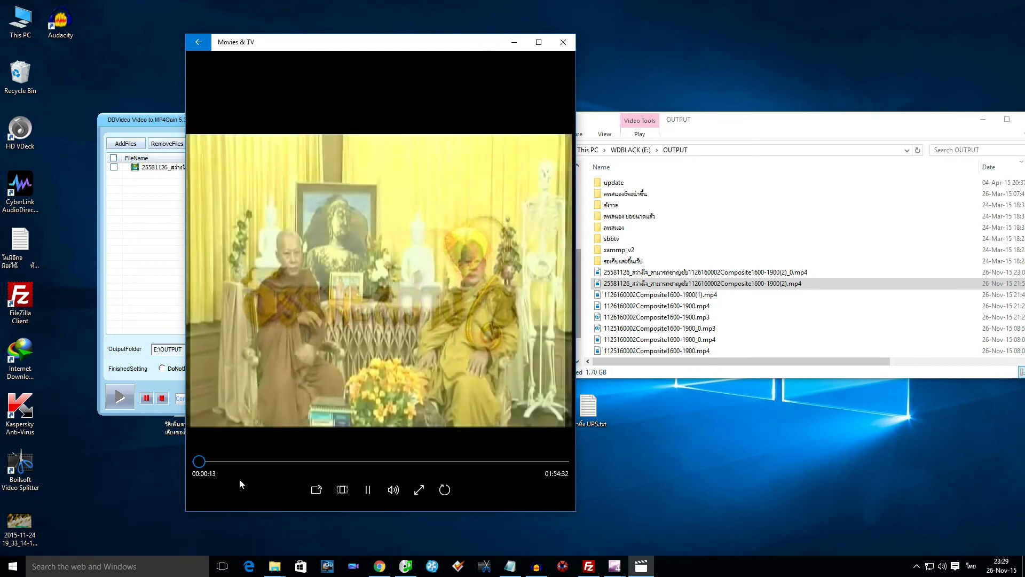
{"action": "left_click", "coordinate": [563, 41]}
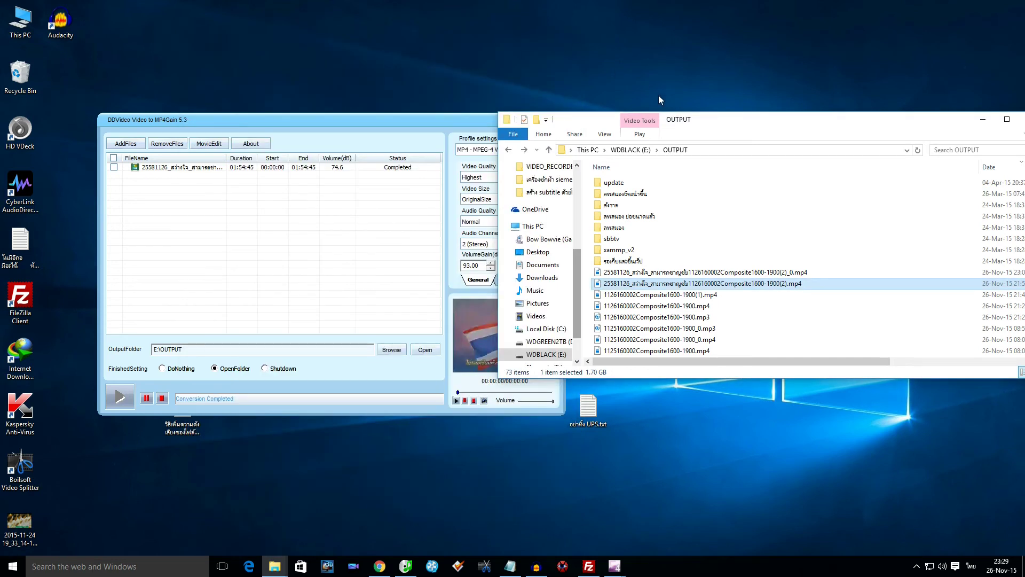
Play the converted 25581126 video ending in (2)_0.mp4 to hear its boosted volume
{"action": "left_click", "coordinate": [777, 273]}
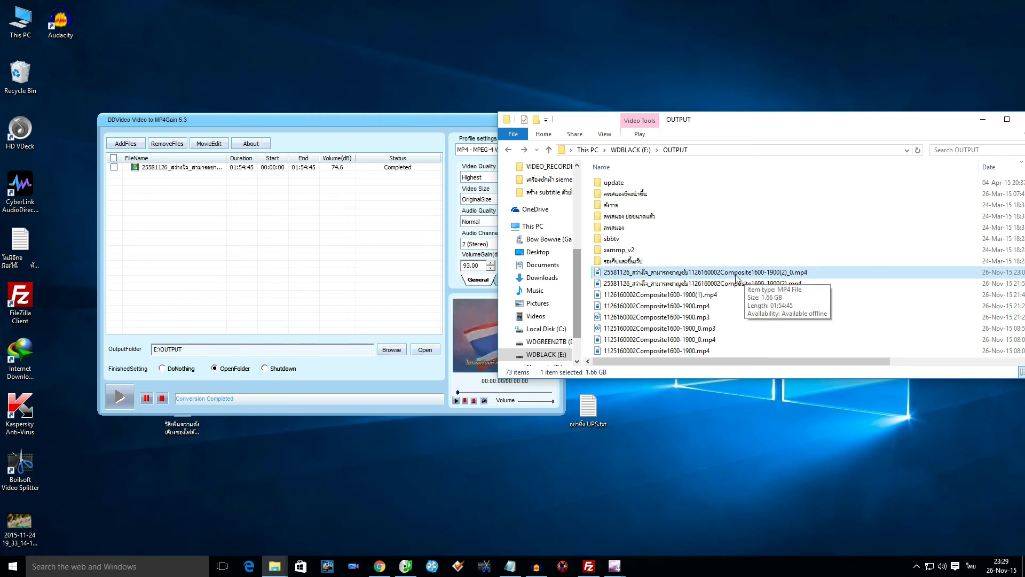
{"action": "double_click", "coordinate": [697, 273]}
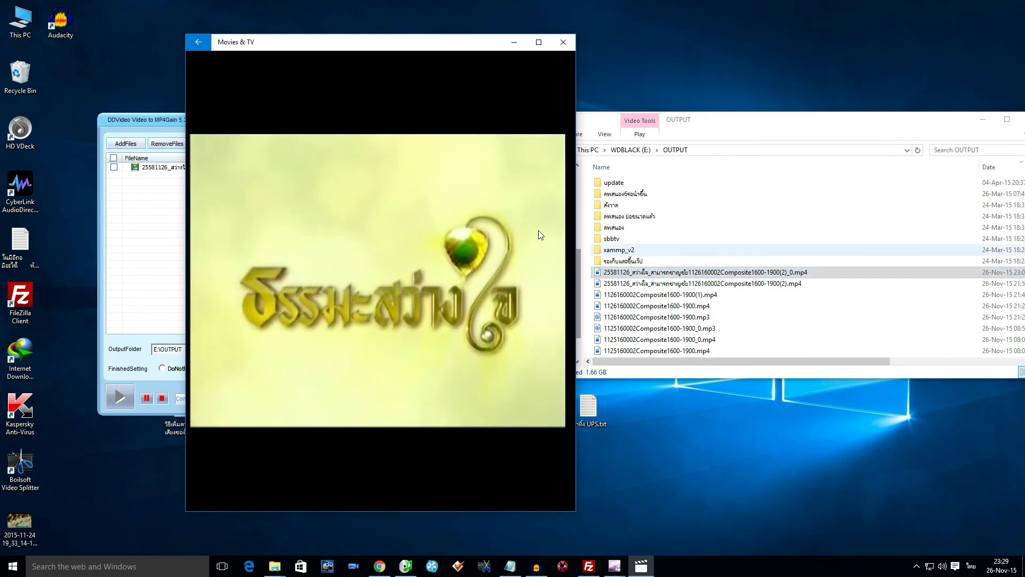
{"action": "mouse_move", "coordinate": [221, 337]}
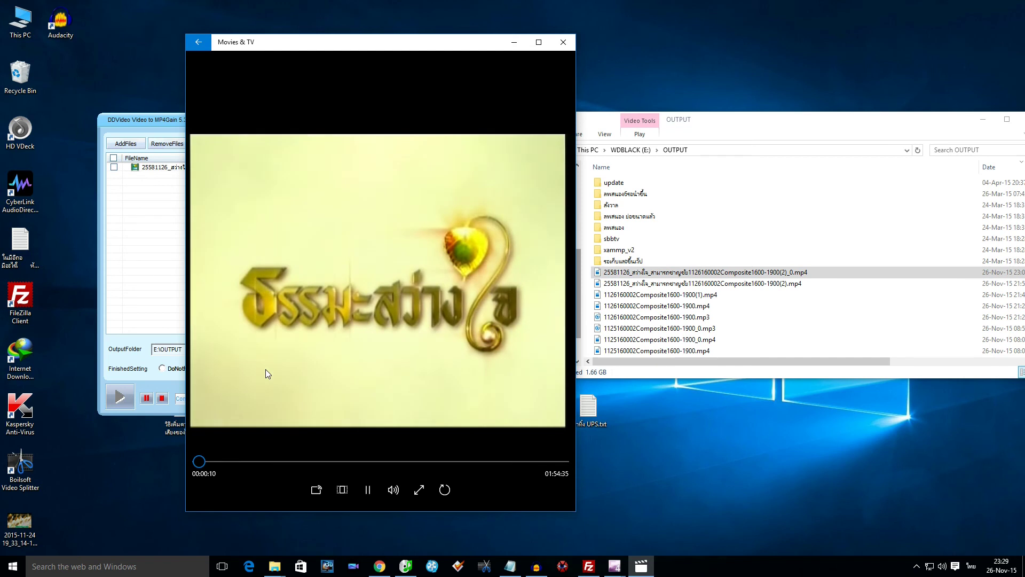